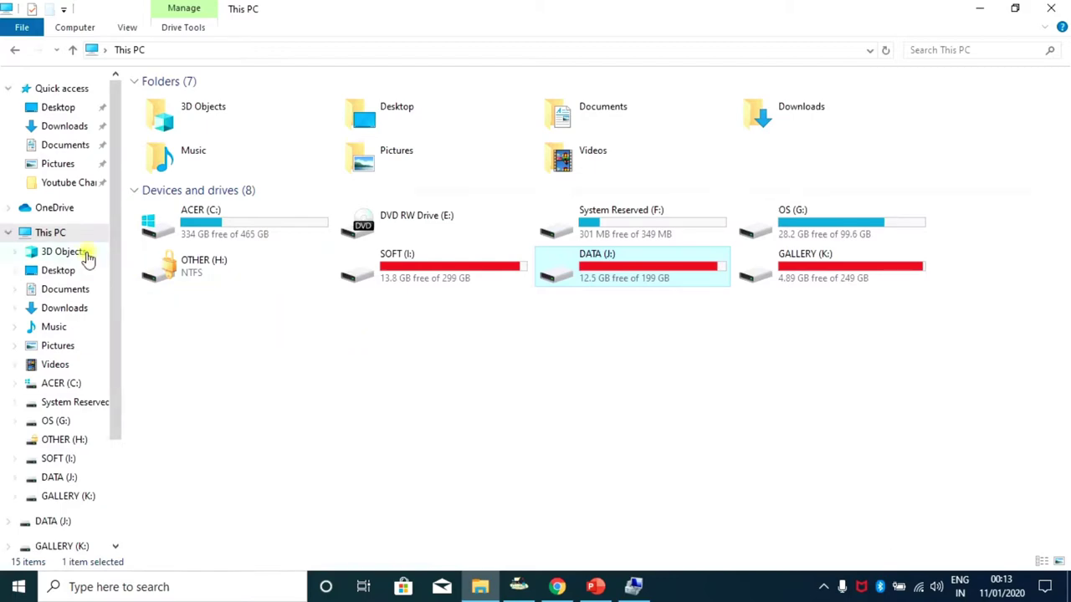
# Open Computer Management from This PC and show Disk Management, then minimise the window
pyautogui.rightClick(49, 235)
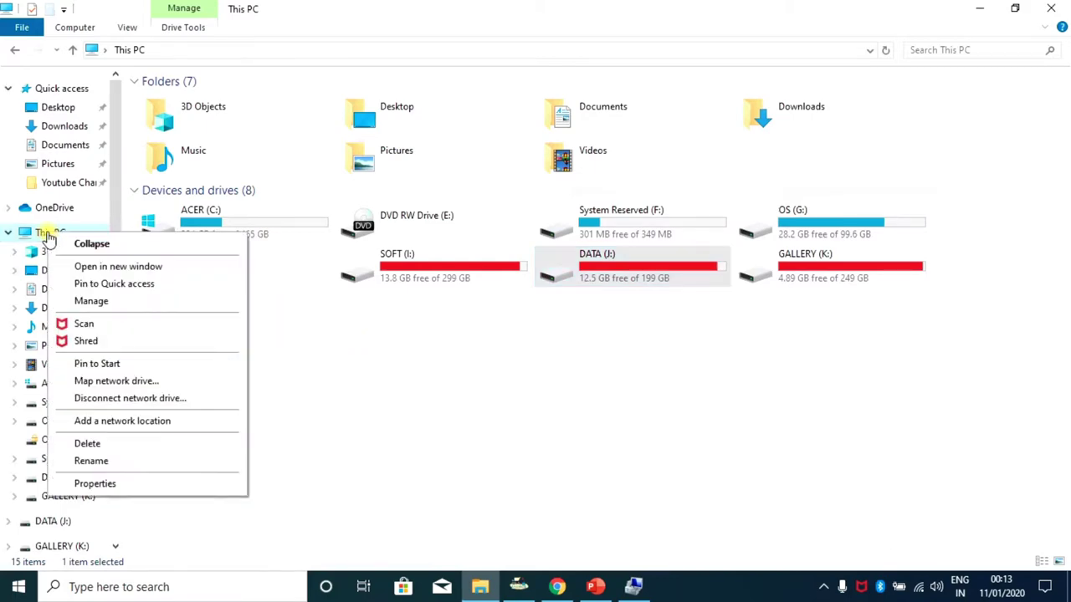
pyautogui.click(98, 304)
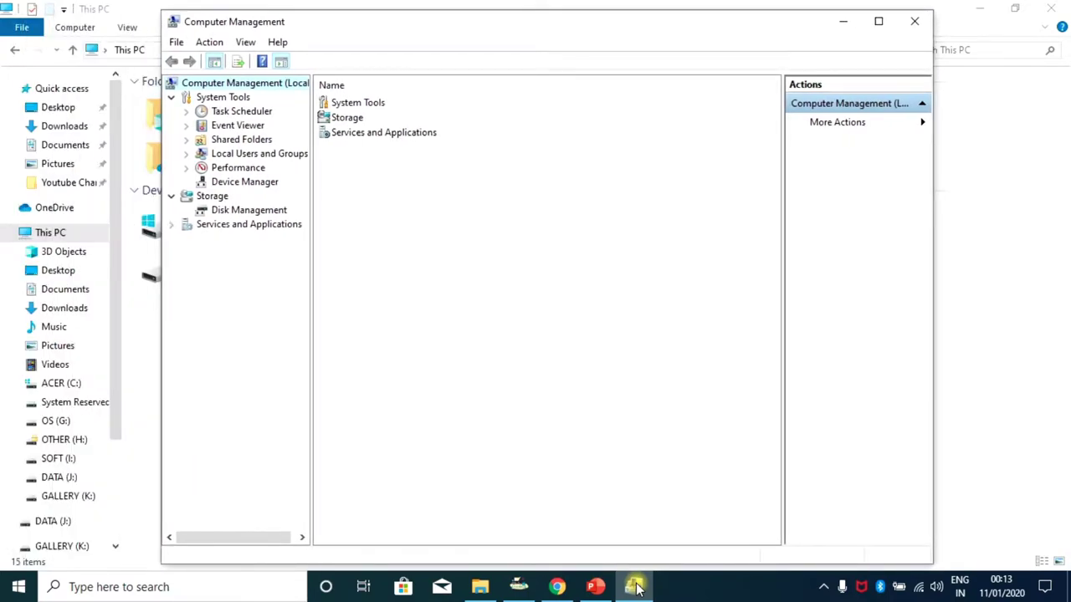
pyautogui.press('Down')
pyautogui.press('Down')
pyautogui.press('Down')
pyautogui.press('Down')
pyautogui.press('Down')
pyautogui.press('Down')
pyautogui.press('Down')
pyautogui.press('Down')
pyautogui.press('Down')
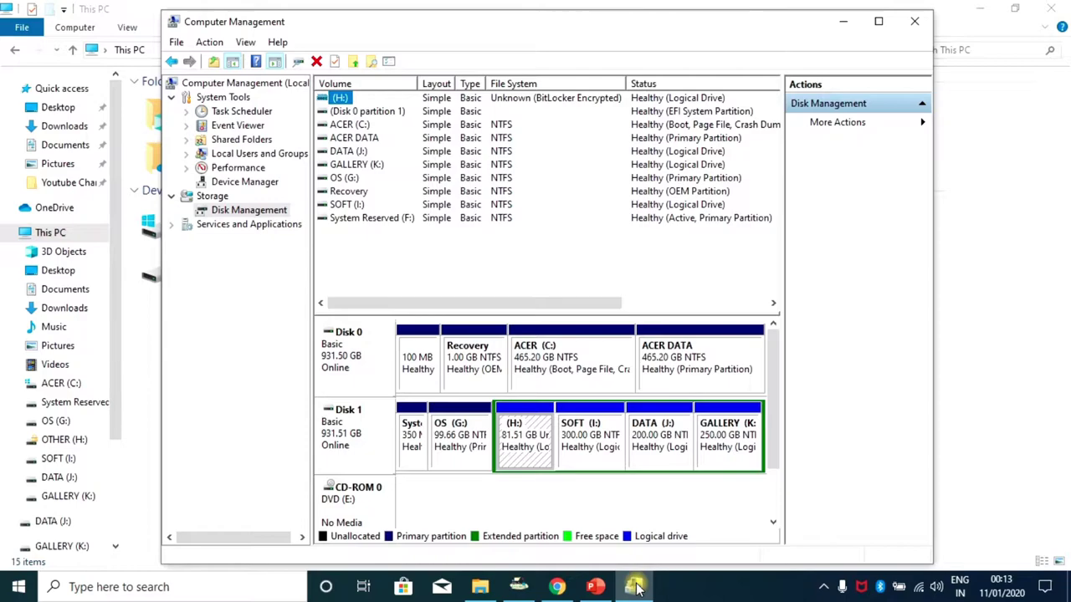
pyautogui.click(636, 588)
# Search Windows for "disk manage" and open Create and format hard disk partitions
pyautogui.click(101, 588)
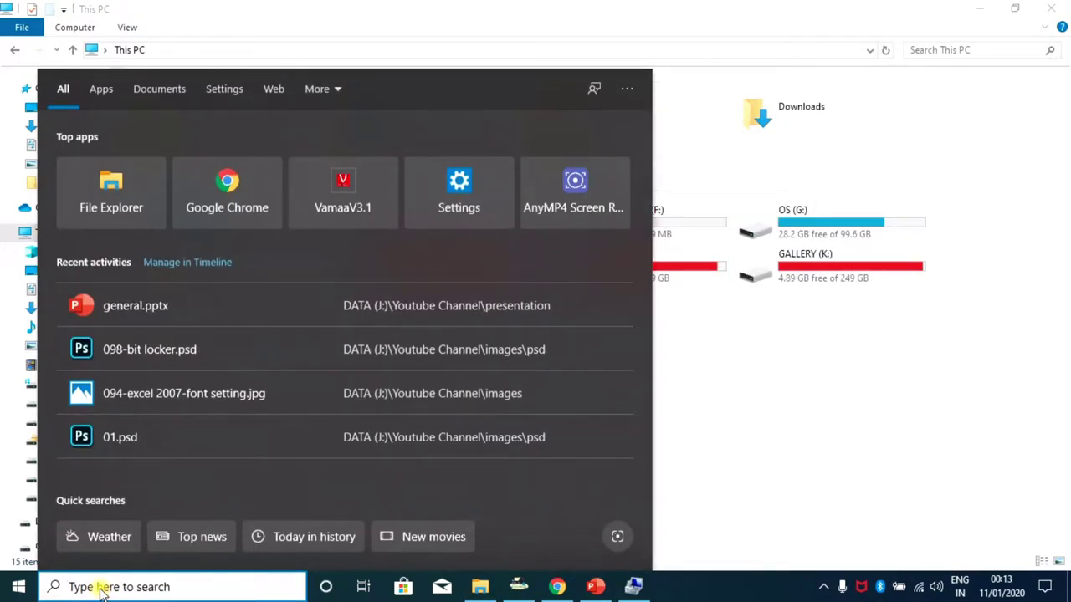
pyautogui.write('disk ma')
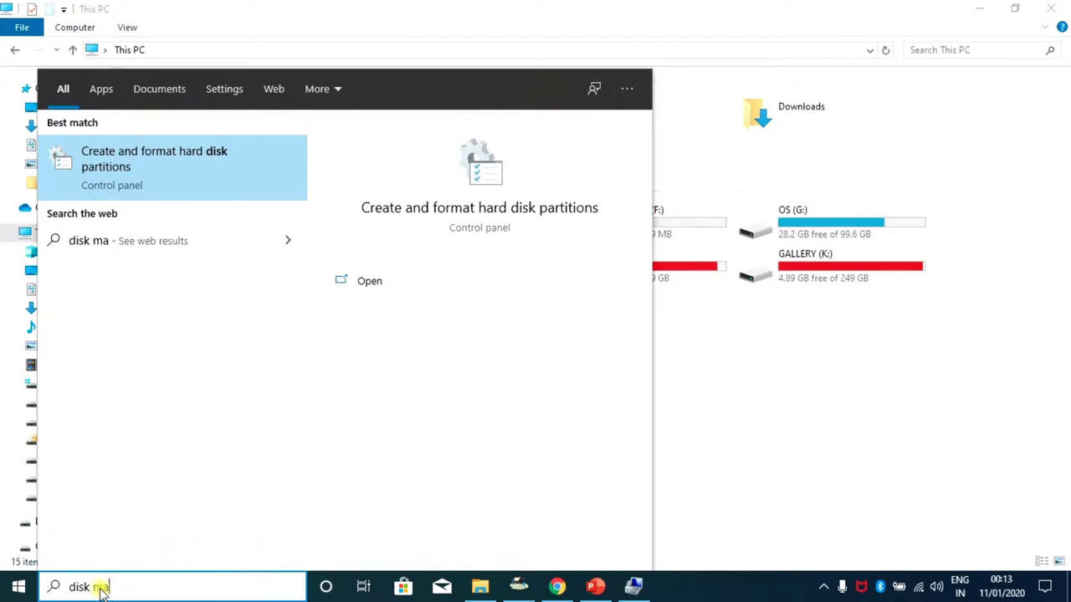
pyautogui.write('nage')
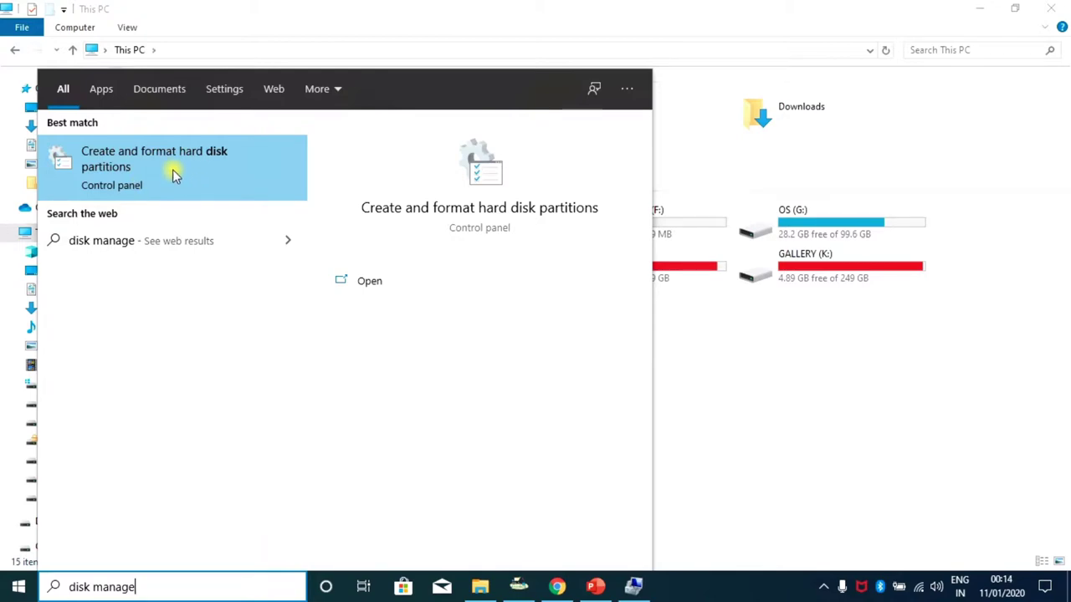
pyautogui.click(173, 169)
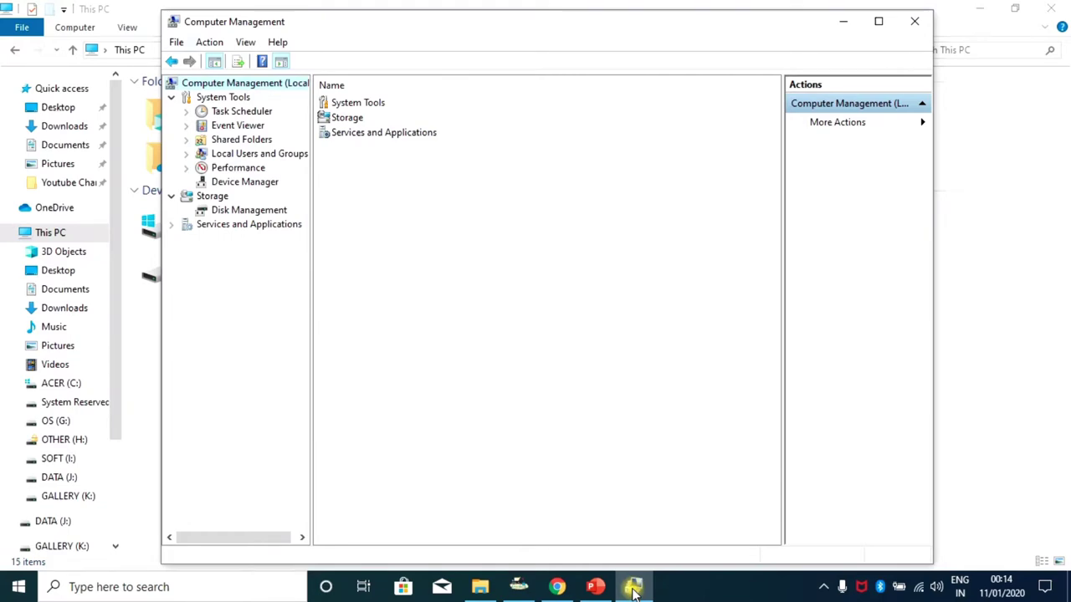
# Show Disk Management under Storage in Computer Management and minimise the window
pyautogui.press('Down')
pyautogui.press('Down')
pyautogui.press('Down')
pyautogui.press('Down')
pyautogui.press('Down')
pyautogui.press('Down')
pyautogui.press('Down')
pyautogui.press('Down')
pyautogui.press('Down')
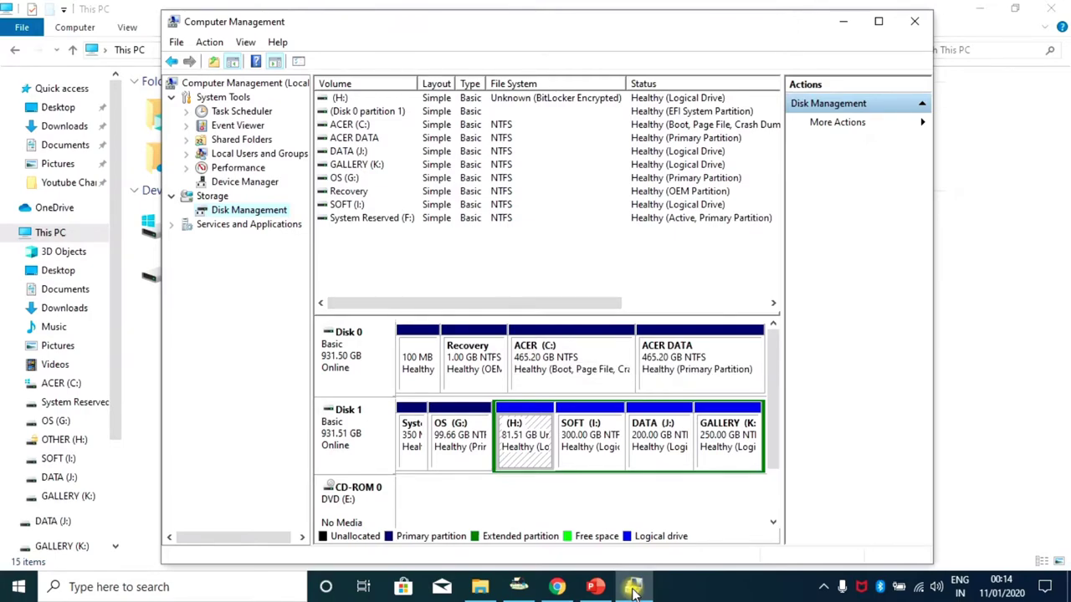
pyautogui.click(634, 591)
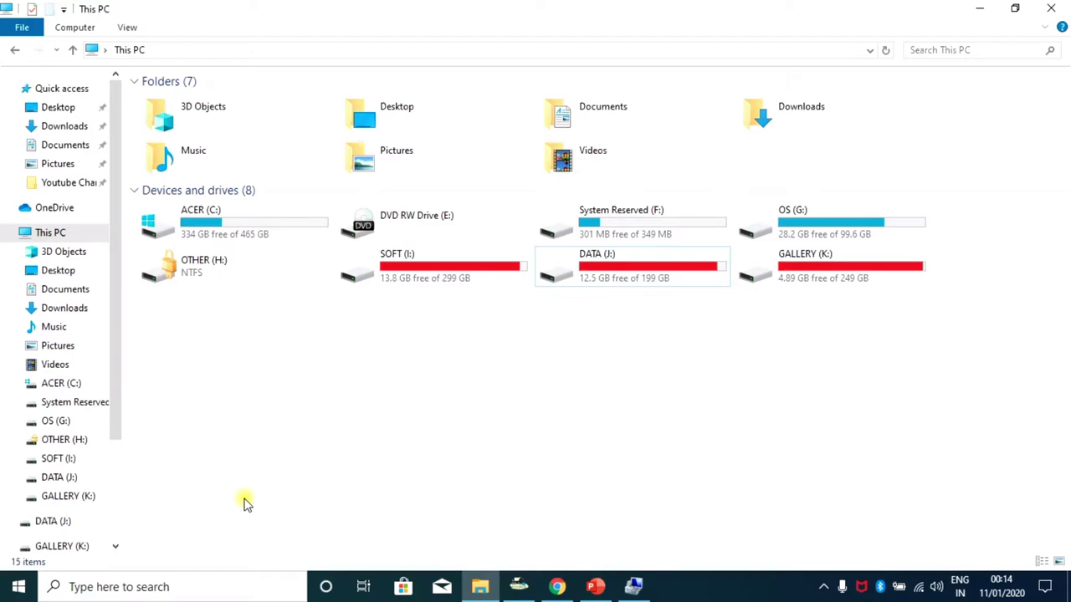
# Launch diskmgmt.msc through the Run dialog and bring up the Computer Management window maximised
pyautogui.press('super+r')
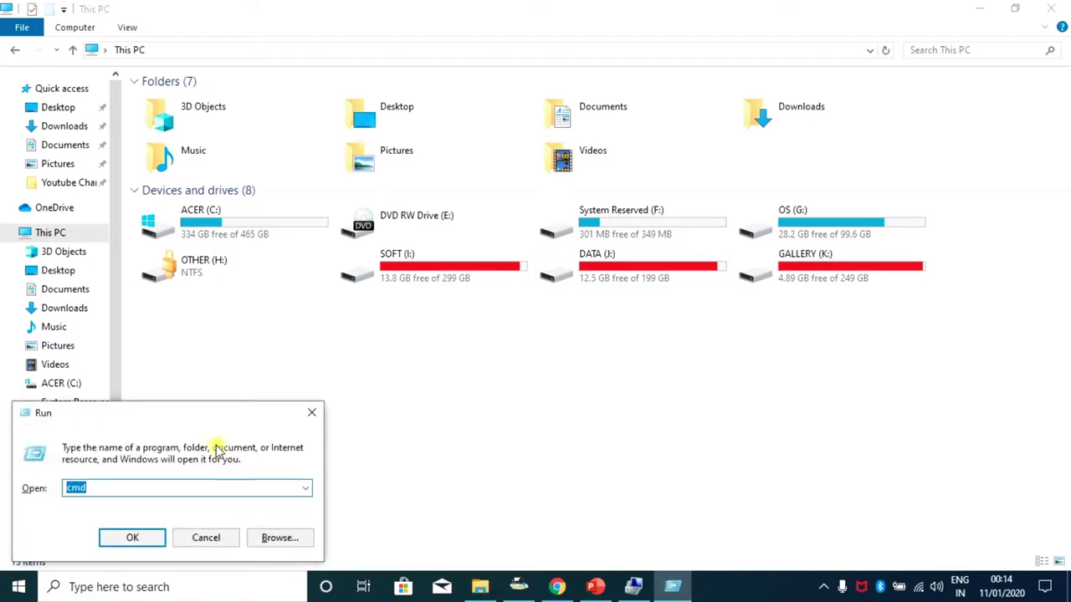
pyautogui.moveTo(179, 416); pyautogui.dragTo(522, 244)
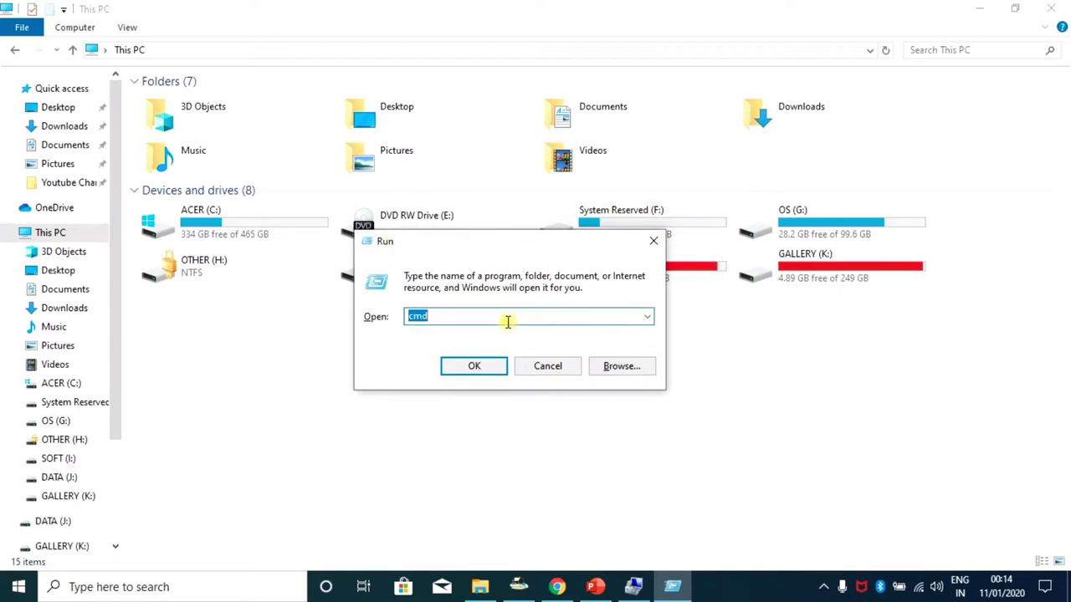
pyautogui.write('dis')
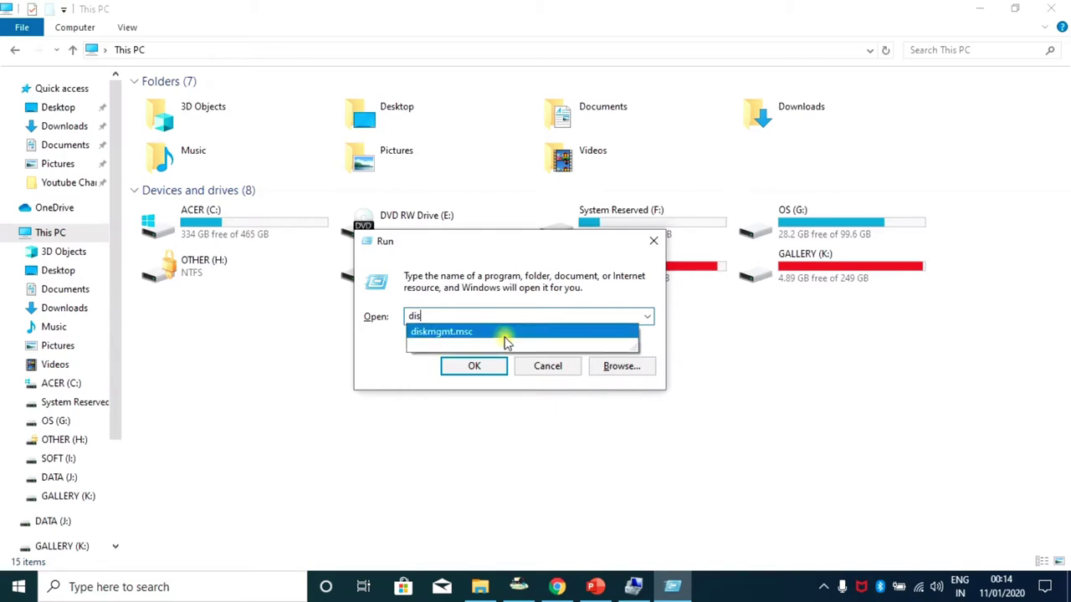
pyautogui.click(448, 335)
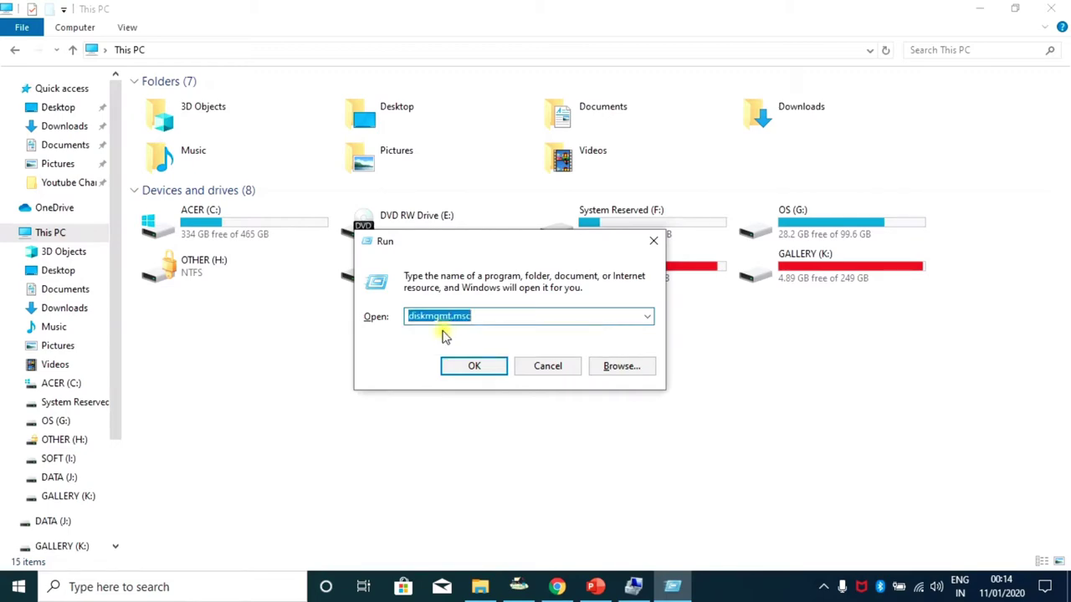
pyautogui.click(473, 368)
pyautogui.click(633, 588)
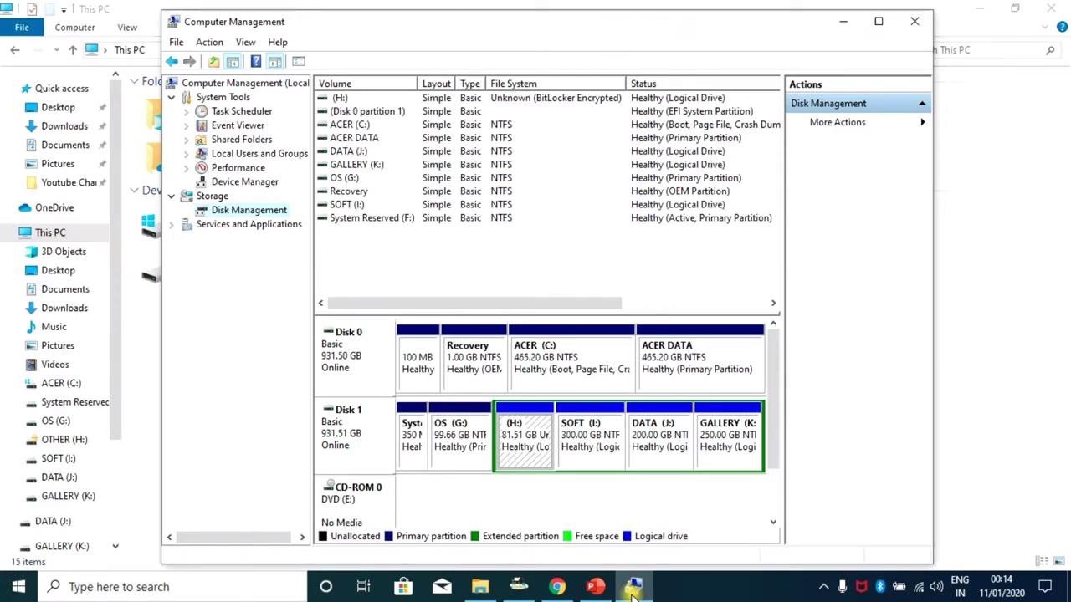
pyautogui.press('super+Up')
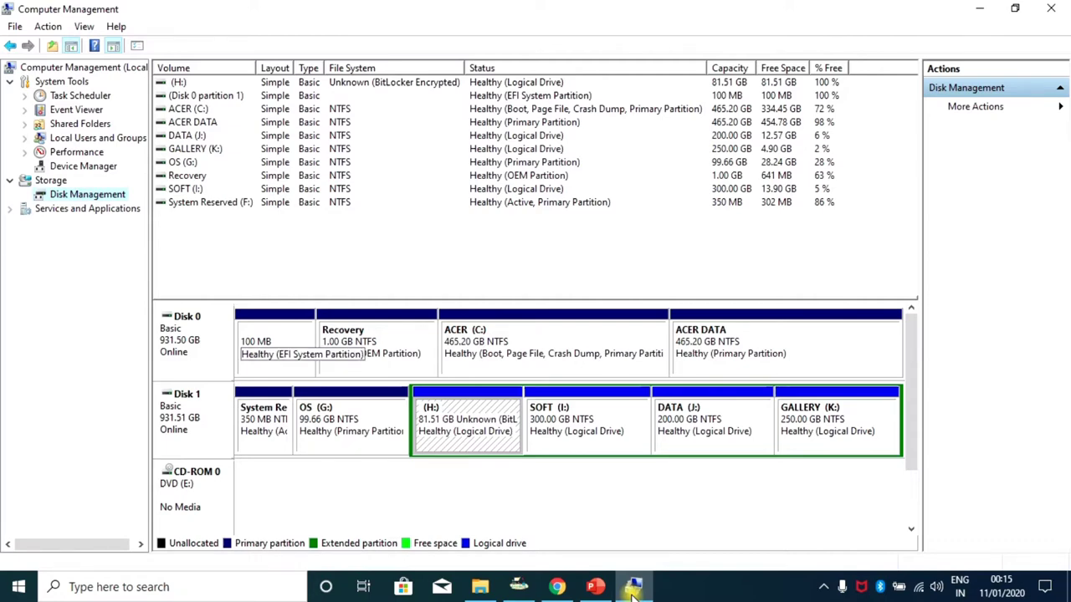
# Examine the partitions of Disk 0 and Disk 1 in the graphical disk view
pyautogui.press('Up')
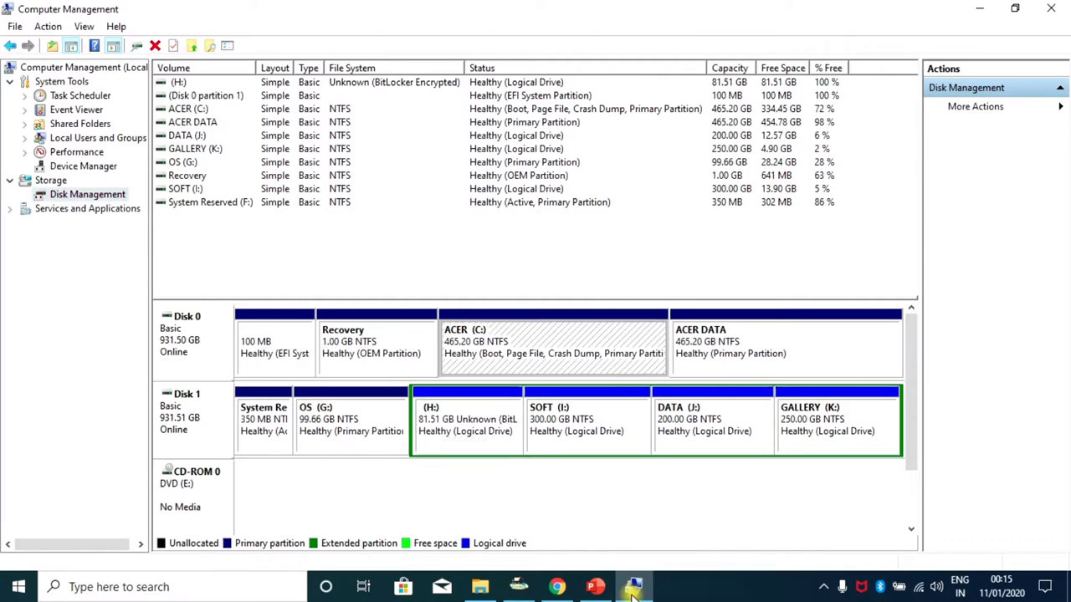
pyautogui.press('Right')
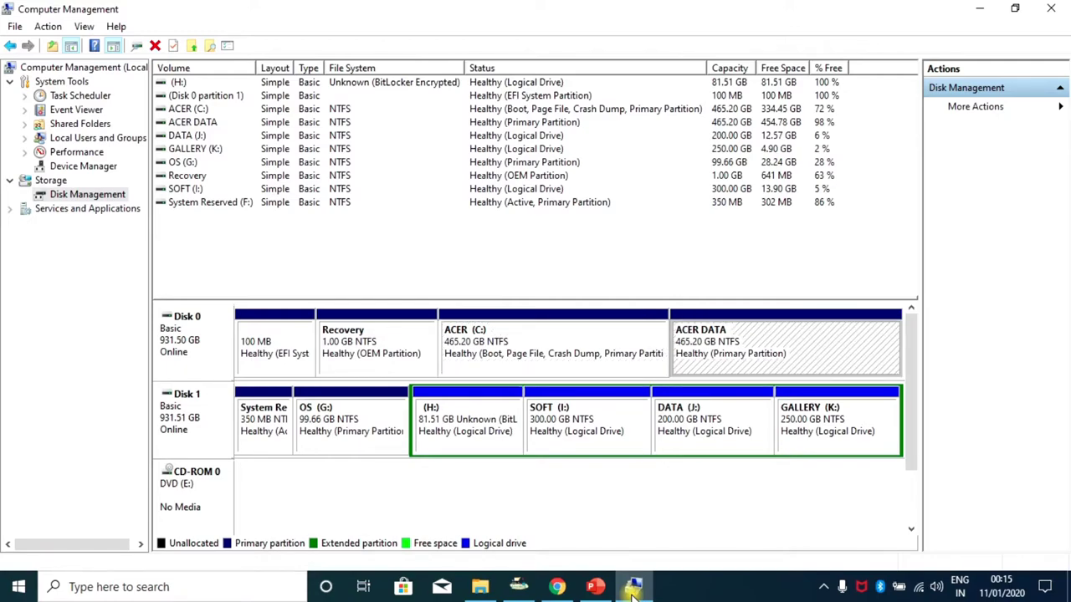
pyautogui.press('Down')
pyautogui.press('Right')
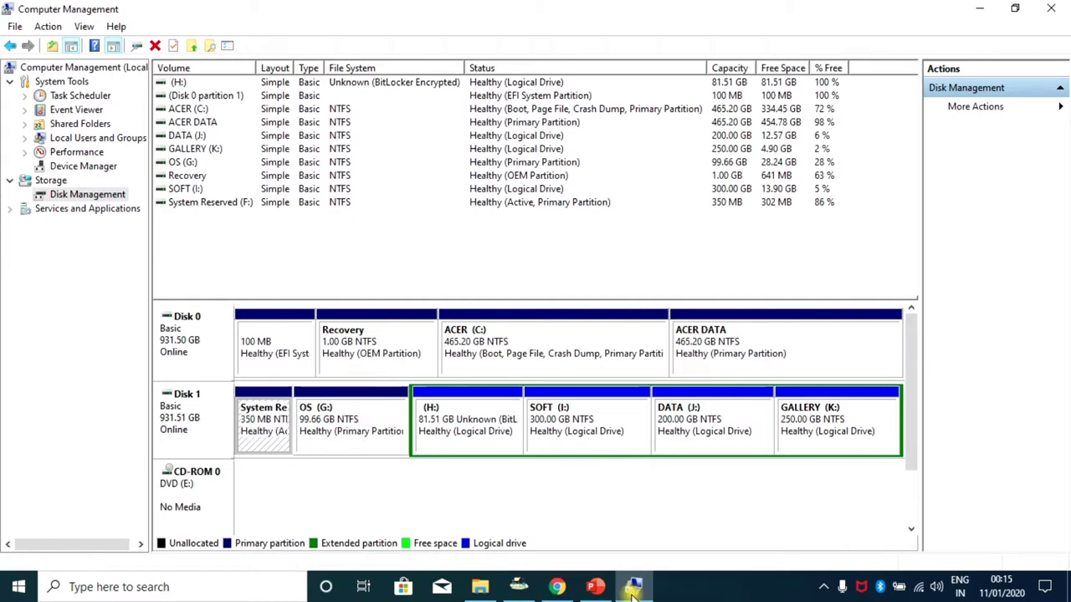
pyautogui.press('Right')
pyautogui.press('Right')
pyautogui.press('Right')
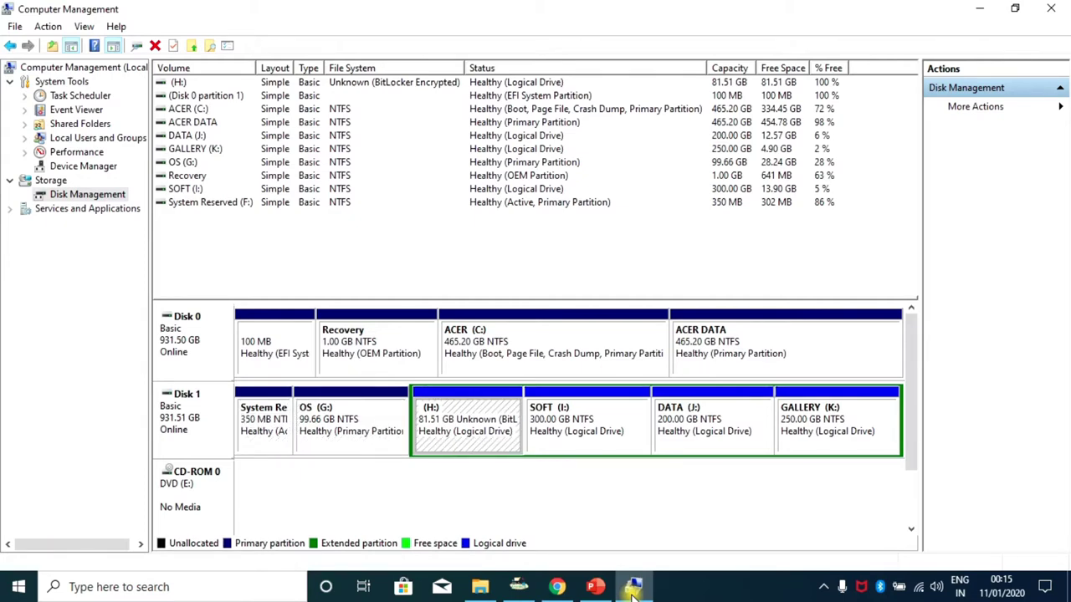
pyautogui.press('Right')
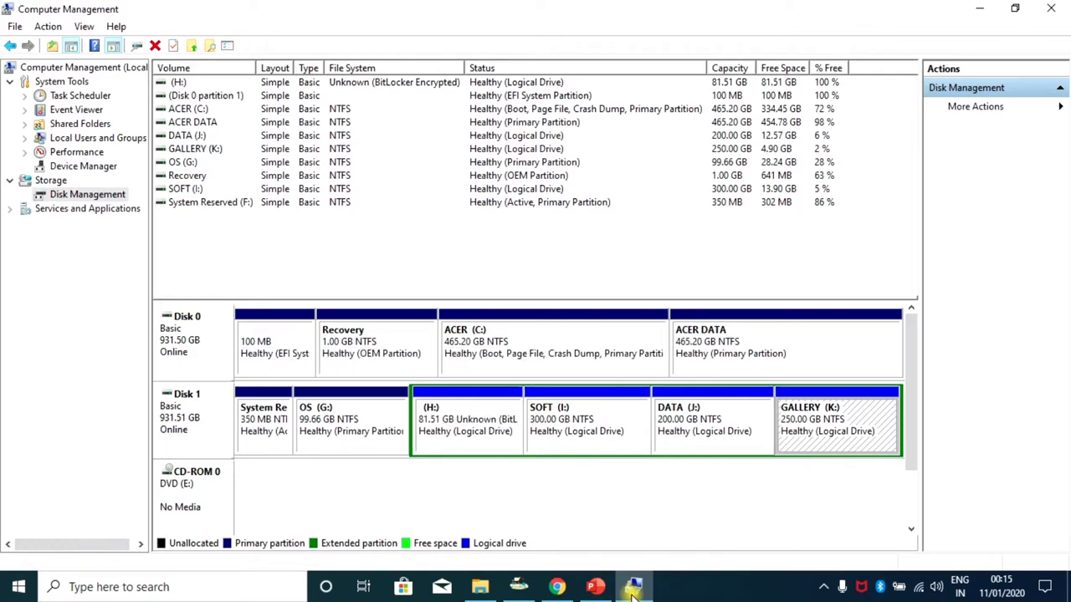
# Start adding a drive letter or path for the ACER DATA partition on Disk 0
pyautogui.press('Up')
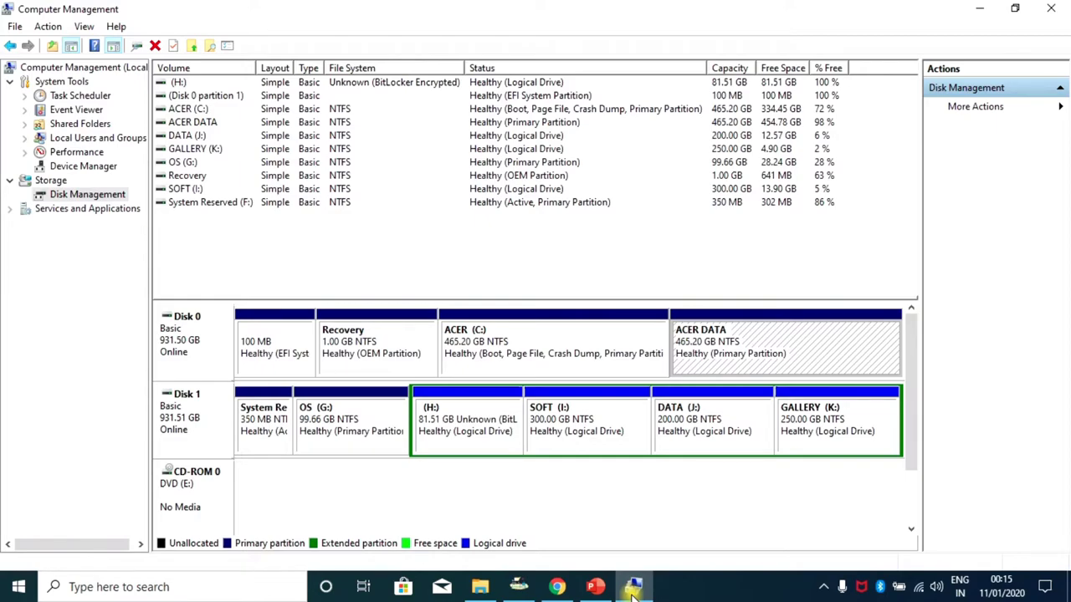
pyautogui.hotkey('shift', 'F10')
pyautogui.press('Down')
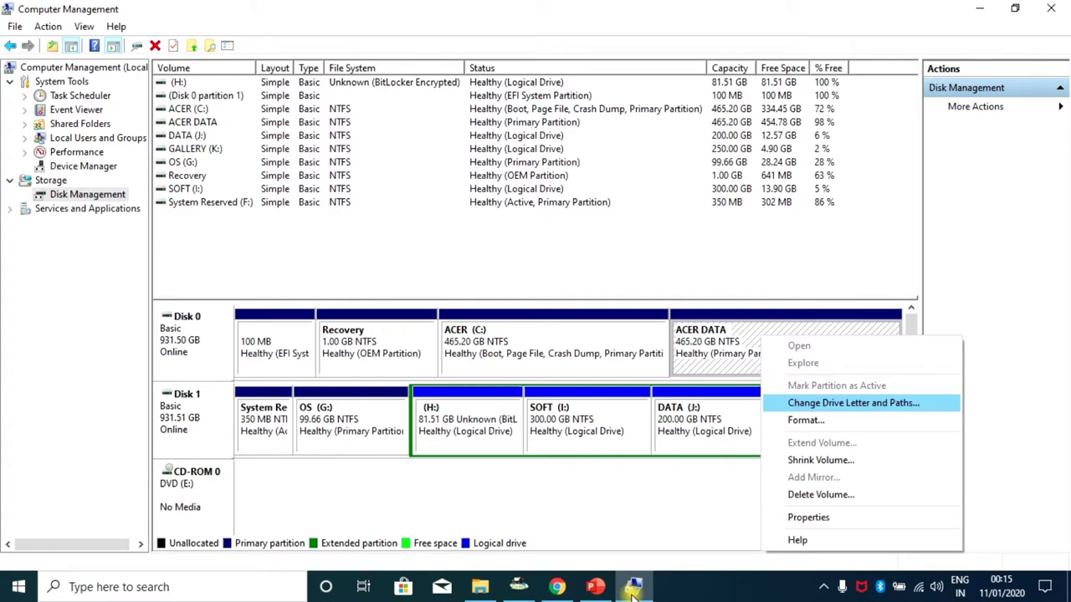
pyautogui.press('Return')
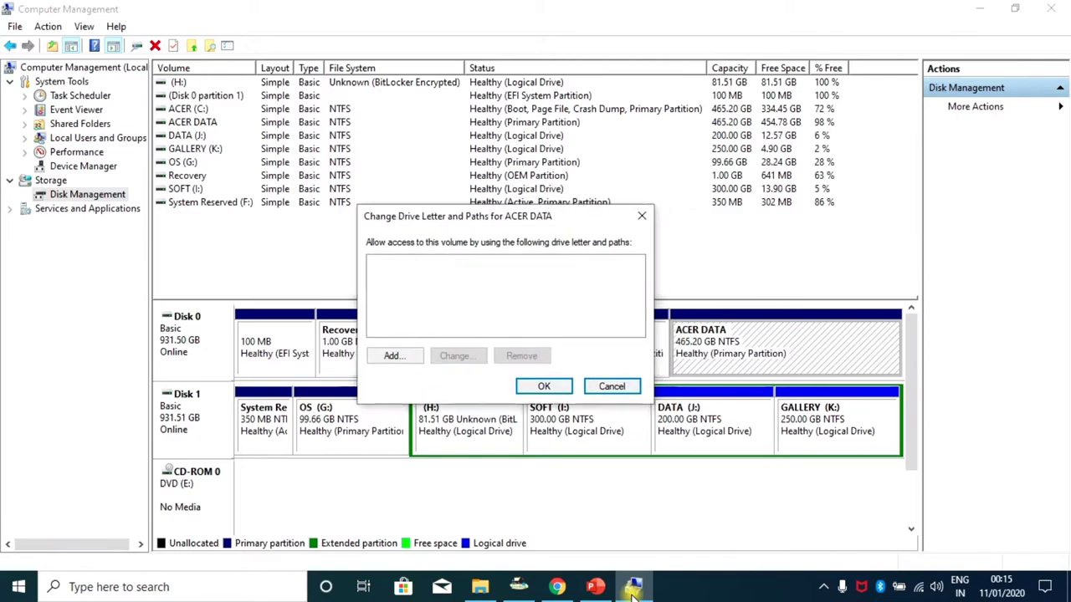
pyautogui.press('Tab')
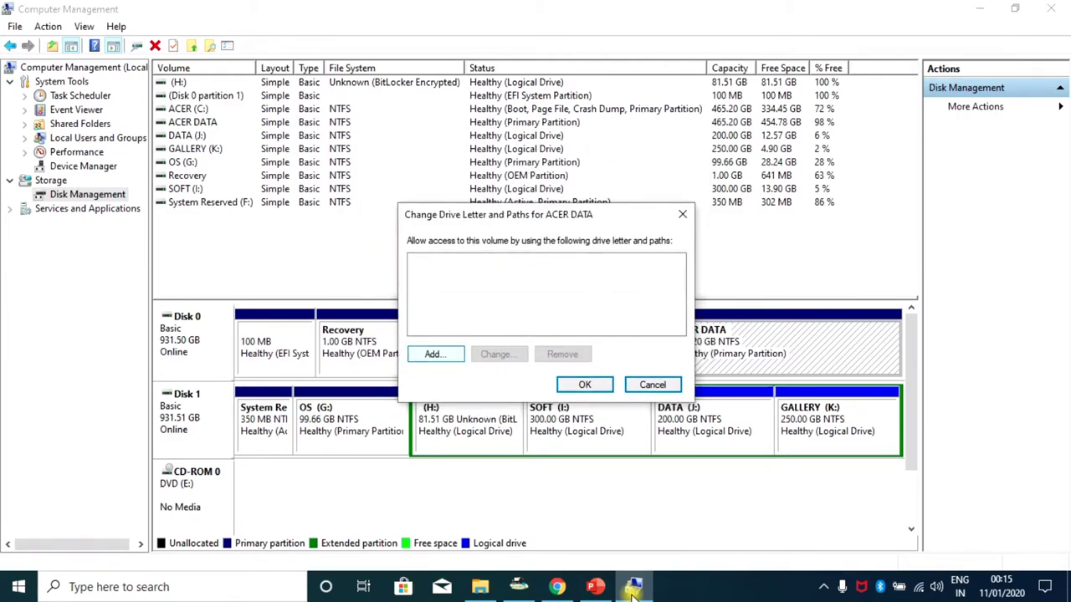
pyautogui.press('Return')
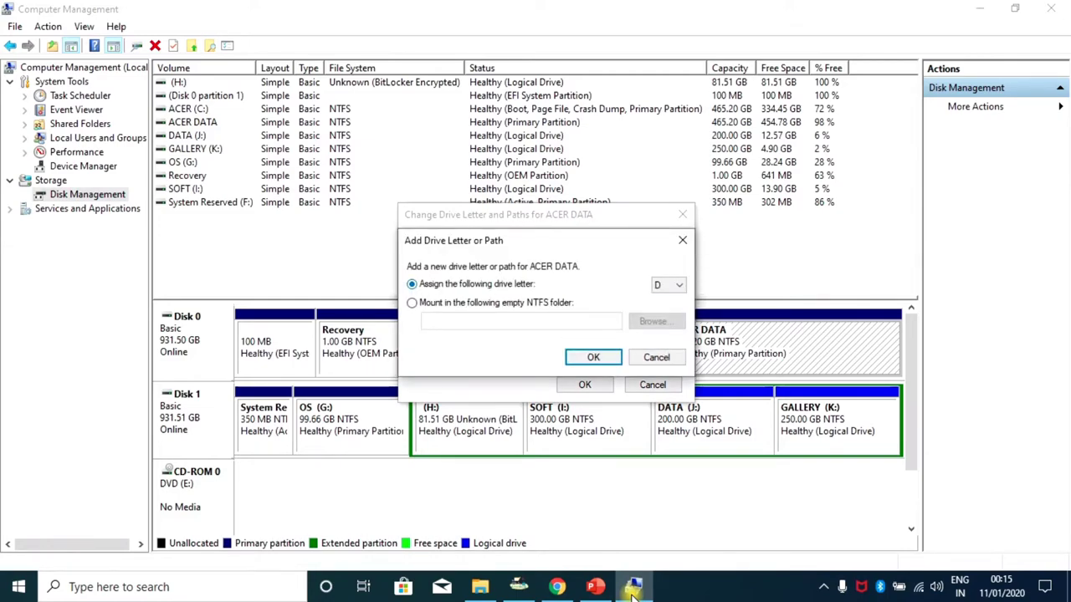
# Look through the available drive letters for the ACER DATA partition
pyautogui.press('Tab')
pyautogui.hotkey('alt', 'Down')
pyautogui.press('Down')
pyautogui.press('Down')
pyautogui.press('Down')
pyautogui.press('Down')
pyautogui.press('Down')
pyautogui.press('Down')
pyautogui.press('Down')
pyautogui.press('Down')
pyautogui.press('Down')
pyautogui.press('Down')
pyautogui.press('Down')
pyautogui.press('Down')
pyautogui.press('Down')
pyautogui.press('Down')
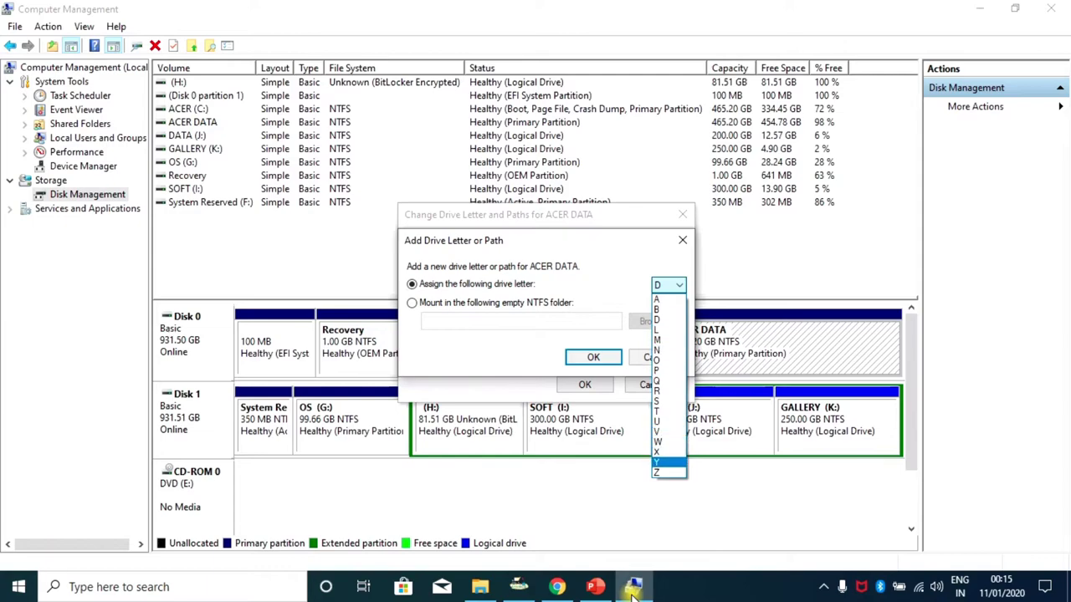
pyautogui.press('Up')
pyautogui.press('Up')
pyautogui.press('Up')
pyautogui.press('Up')
pyautogui.press('Up')
pyautogui.press('Up')
pyautogui.press('Up')
pyautogui.press('Up')
pyautogui.press('Up')
pyautogui.press('Up')
pyautogui.press('Up')
pyautogui.press('Up')
pyautogui.press('Up')
pyautogui.press('Up')
pyautogui.press('Up')
pyautogui.press('Up')
pyautogui.press('Down')
pyautogui.press('Down')
pyautogui.press('Down')
pyautogui.press('Down')
pyautogui.press('Down')
pyautogui.press('Down')
pyautogui.press('Down')
pyautogui.press('Down')
pyautogui.press('Down')
pyautogui.press('Down')
pyautogui.press('Down')
pyautogui.press('Down')
pyautogui.press('Down')
pyautogui.press('Down')
pyautogui.press('Down')
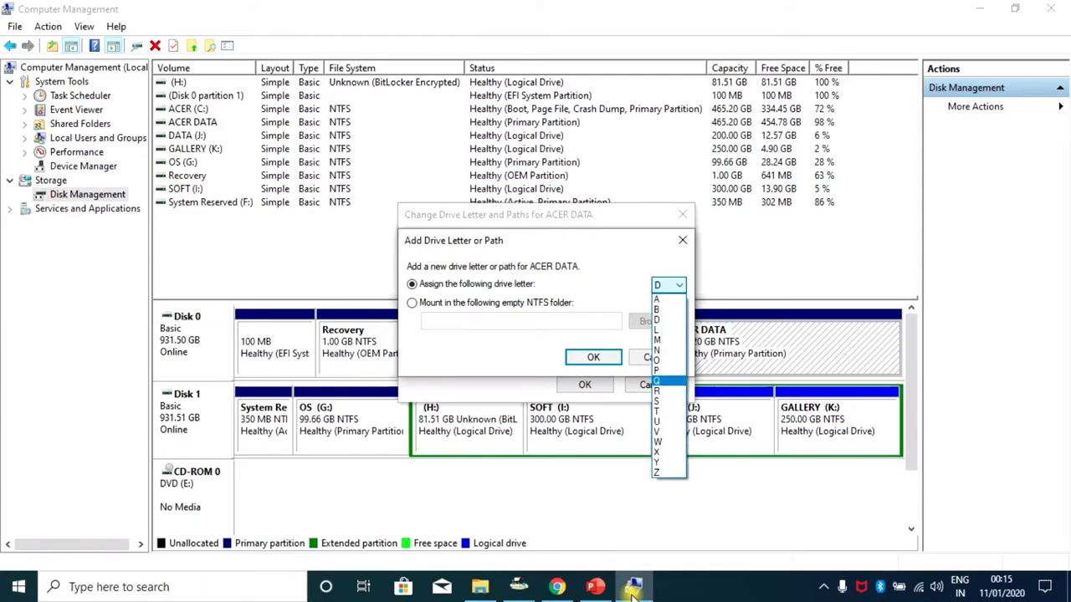
pyautogui.press('Up')
pyautogui.press('Up')
pyautogui.press('Up')
pyautogui.press('Up')
pyautogui.press('Up')
pyautogui.press('Up')
pyautogui.press('Up')
pyautogui.press('Up')
pyautogui.press('Up')
pyautogui.press('Up')
pyautogui.press('Up')
pyautogui.press('Up')
pyautogui.press('Up')
pyautogui.press('Up')
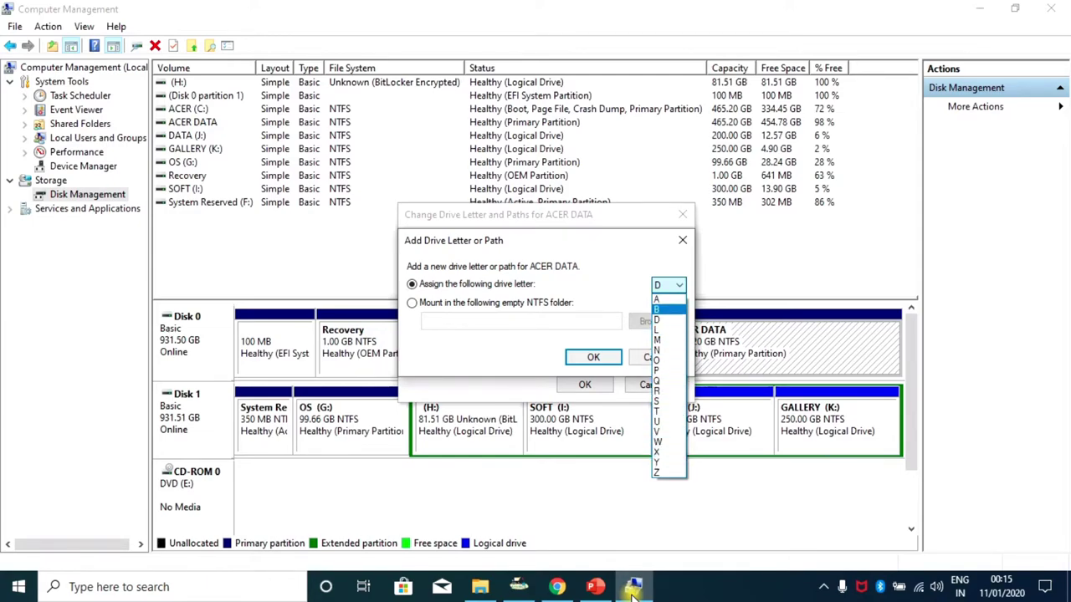
pyautogui.press('Down')
pyautogui.press('Down')
pyautogui.press('Down')
pyautogui.press('Down')
pyautogui.press('Down')
pyautogui.press('Down')
pyautogui.press('Down')
pyautogui.press('Down')
pyautogui.press('Down')
pyautogui.press('Down')
pyautogui.press('Down')
pyautogui.press('Up')
pyautogui.press('Down')
pyautogui.press('Down')
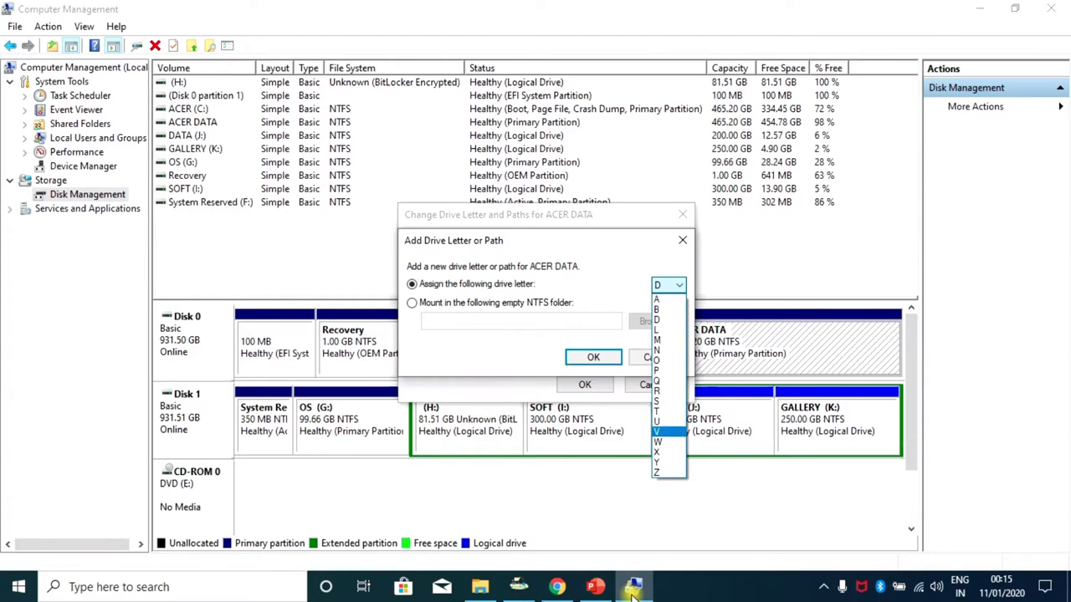
pyautogui.press('Up')
pyautogui.press('Up')
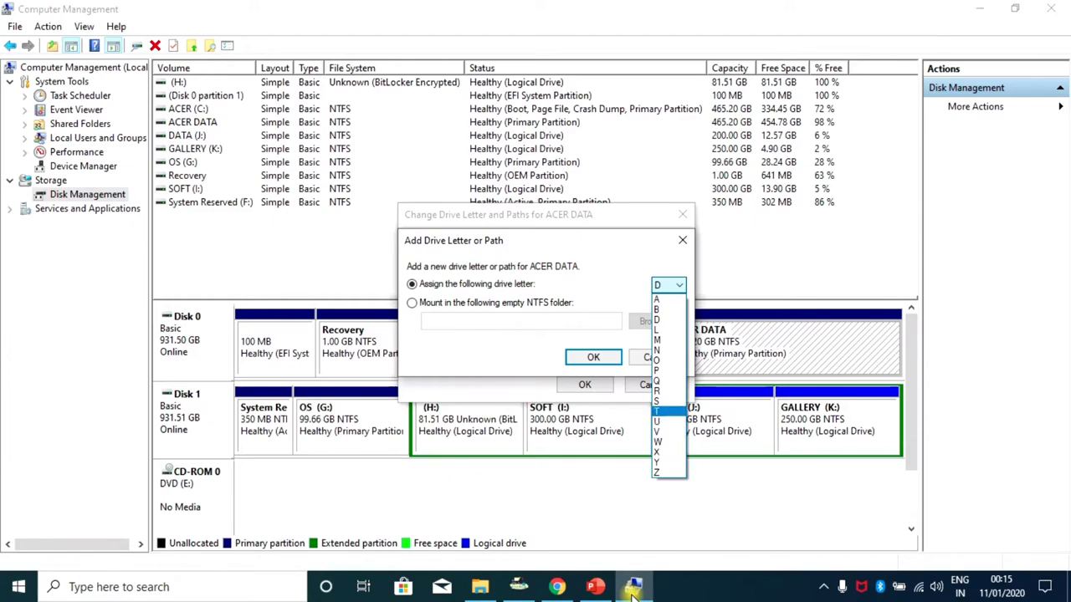
pyautogui.press('Up')
pyautogui.press('Up')
pyautogui.press('Up')
pyautogui.press('Up')
pyautogui.press('Up')
pyautogui.press('Up')
pyautogui.press('Up')
pyautogui.press('Up')
pyautogui.press('Up')
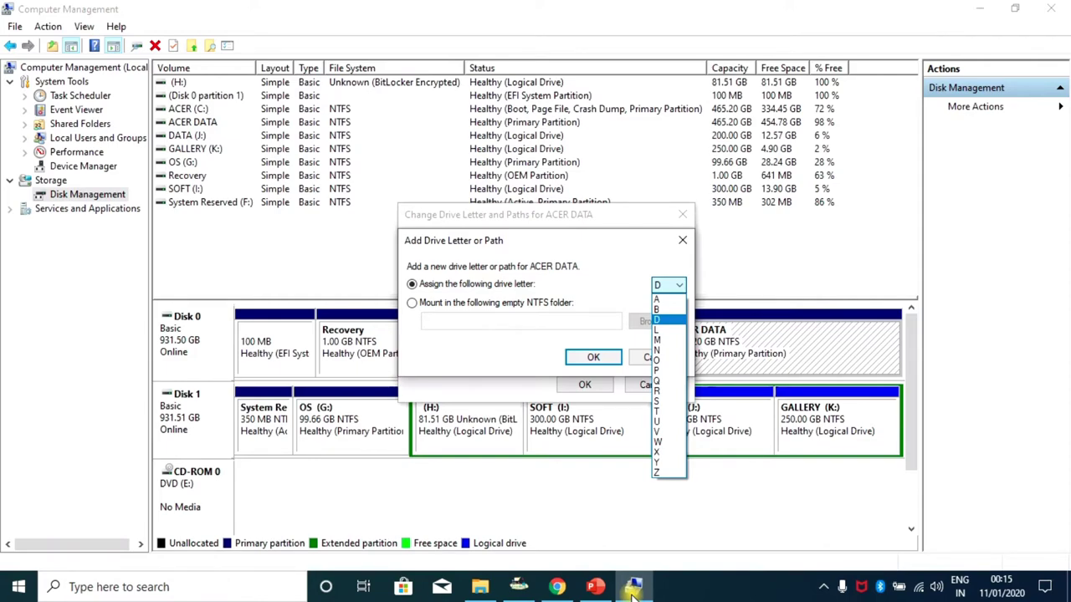
# Assign drive letter D to the ACER DATA partition and confirm the assignment
pyautogui.press('Up')
pyautogui.press('Up')
pyautogui.press('Down')
pyautogui.press('Down')
pyautogui.press('Down')
pyautogui.press('Up')
pyautogui.press('Return')
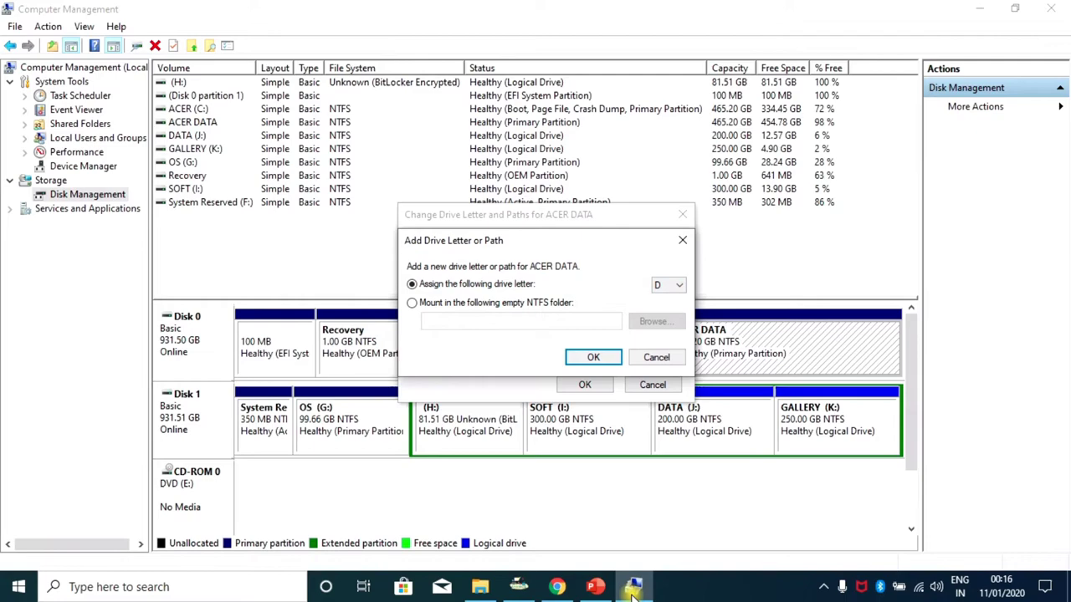
pyautogui.press('Return')
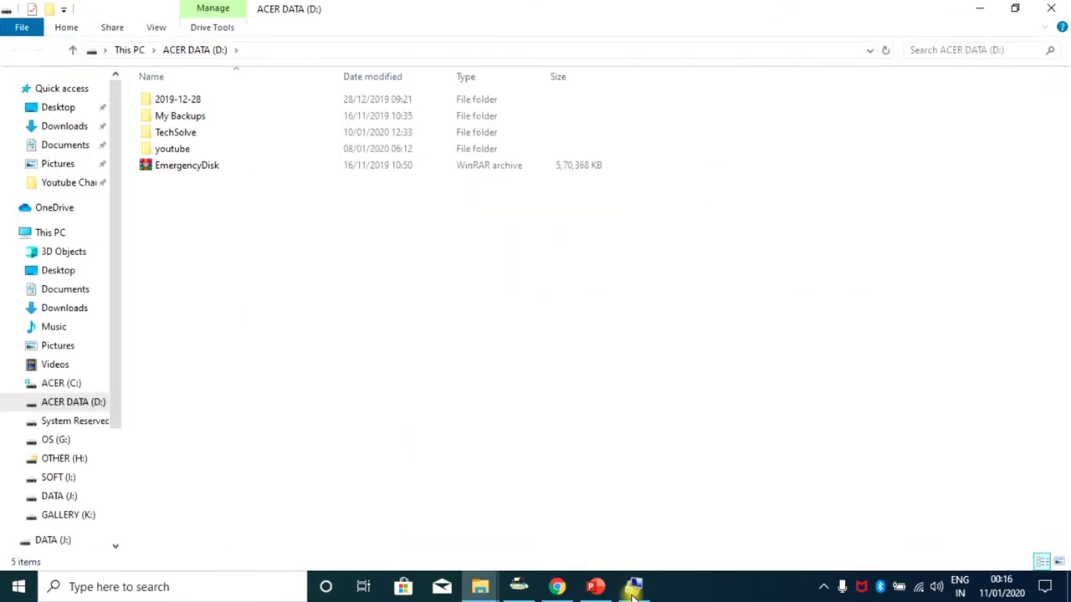
# Close the ACER DATA (D:) folder window and refresh the drive list in This PC
pyautogui.click(1051, 8)
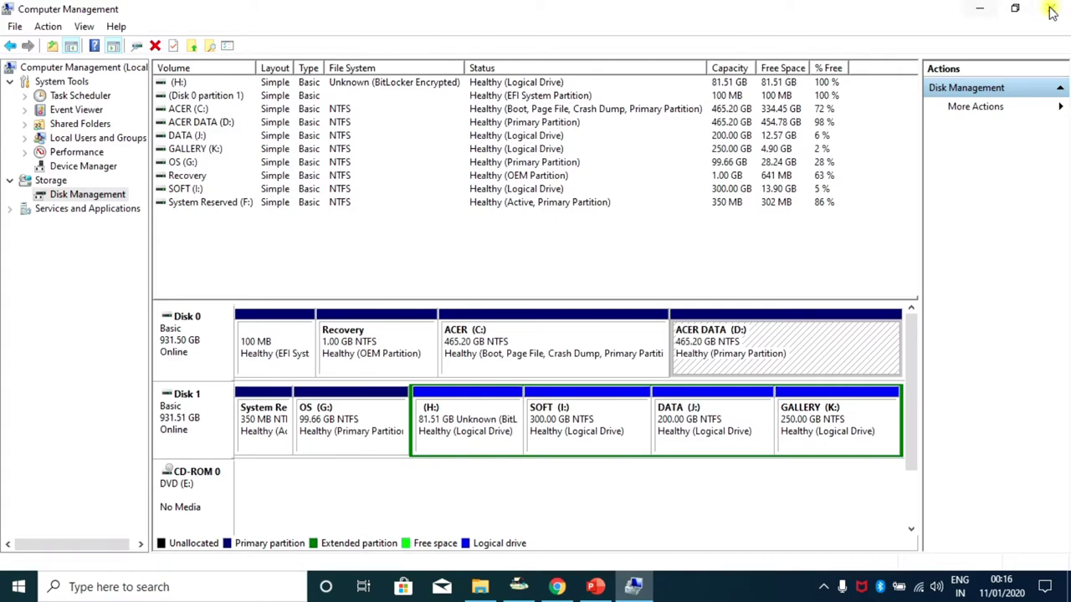
pyautogui.rightClick(450, 376)
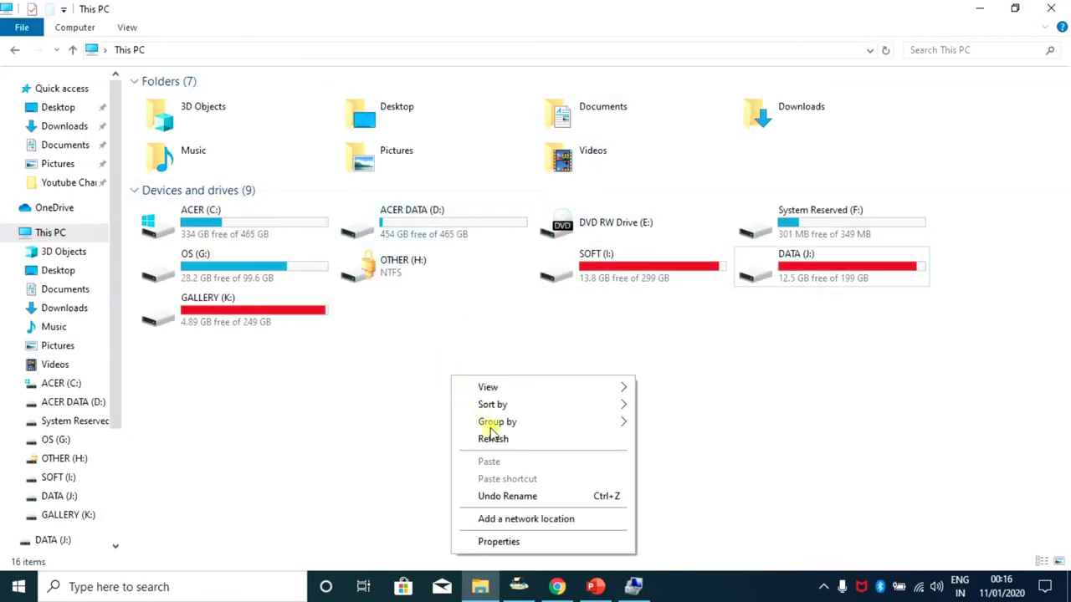
pyautogui.click(497, 436)
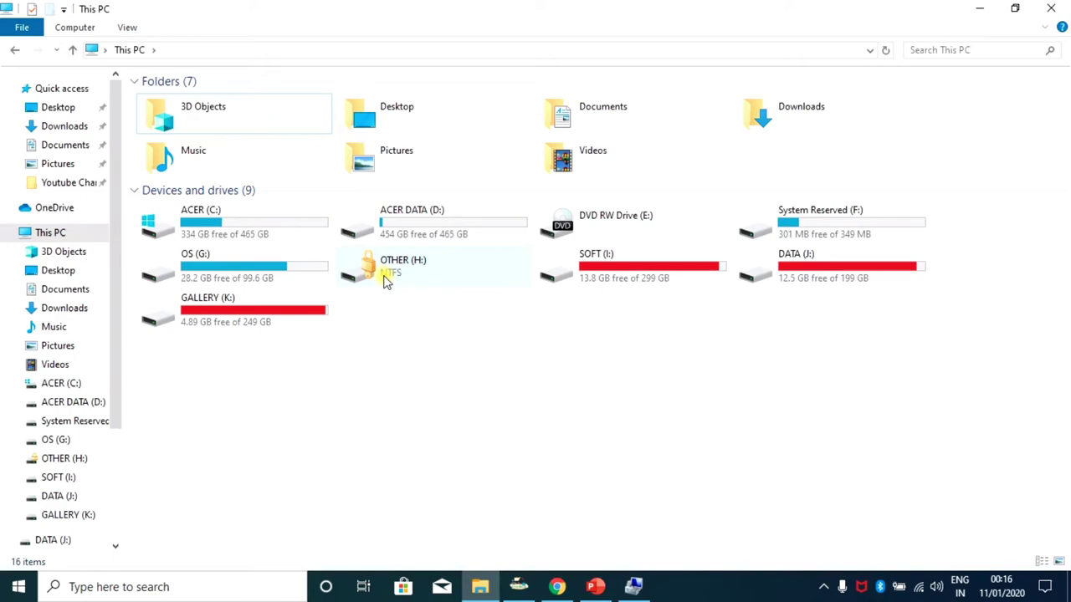
# Switch to Computer Management and remove drive letter E from the DVD drive (CD-ROM 0), confirming the removal
pyautogui.click(613, 226)
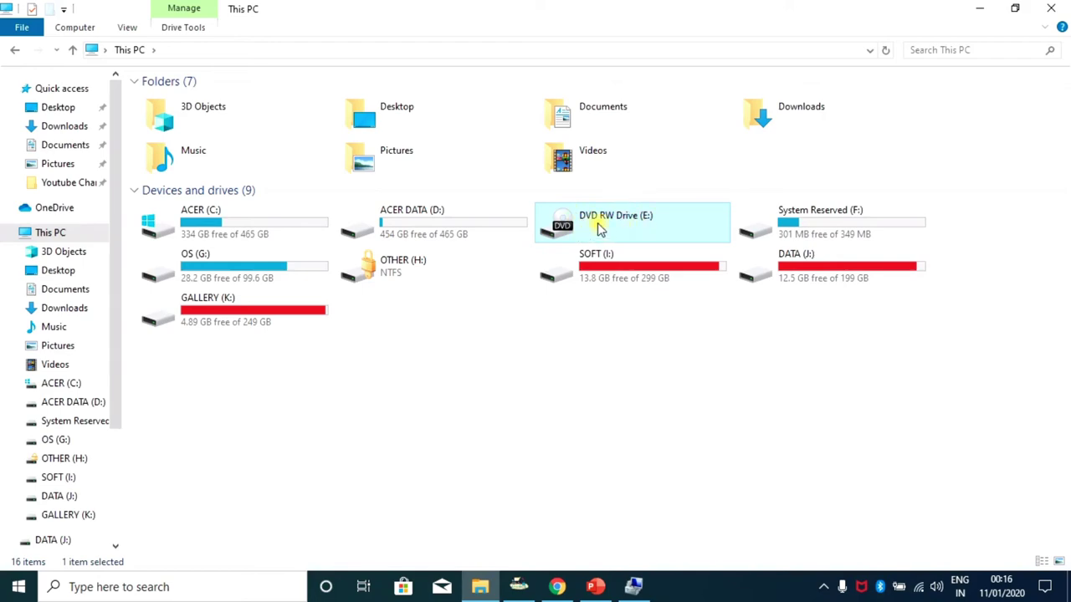
pyautogui.click(633, 587)
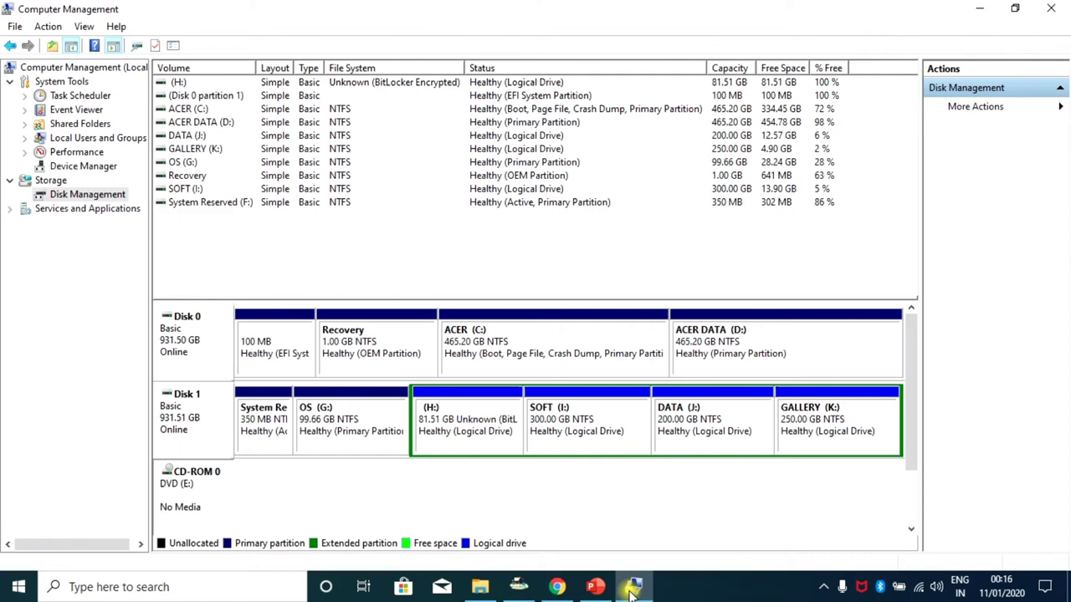
pyautogui.hotkey('shift', 'F10')
pyautogui.press('Up')
pyautogui.press('Up')
pyautogui.press('Up')
pyautogui.press('Up')
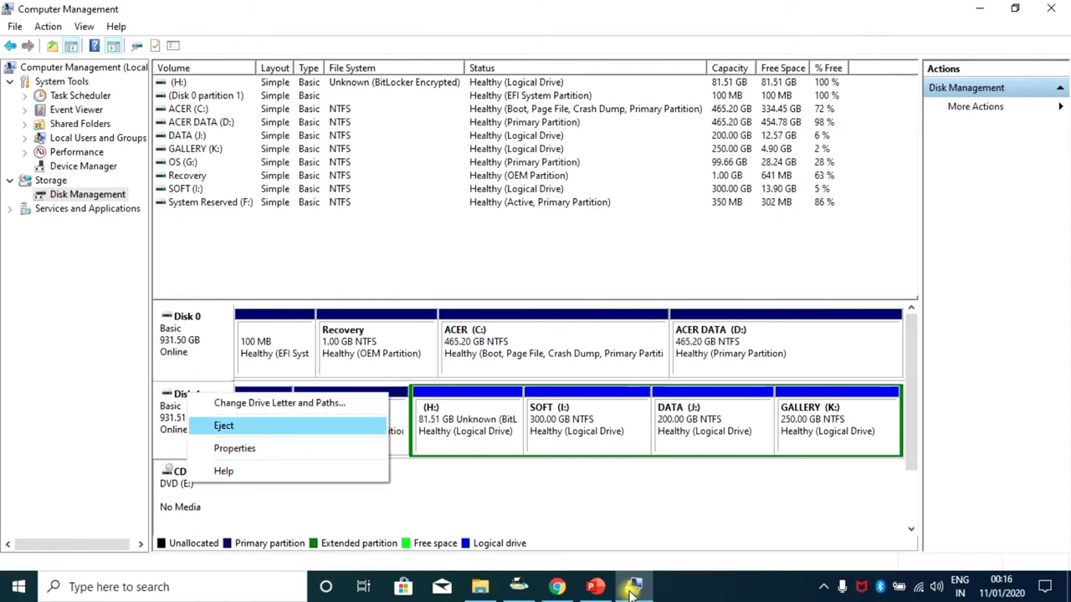
pyautogui.press('Return')
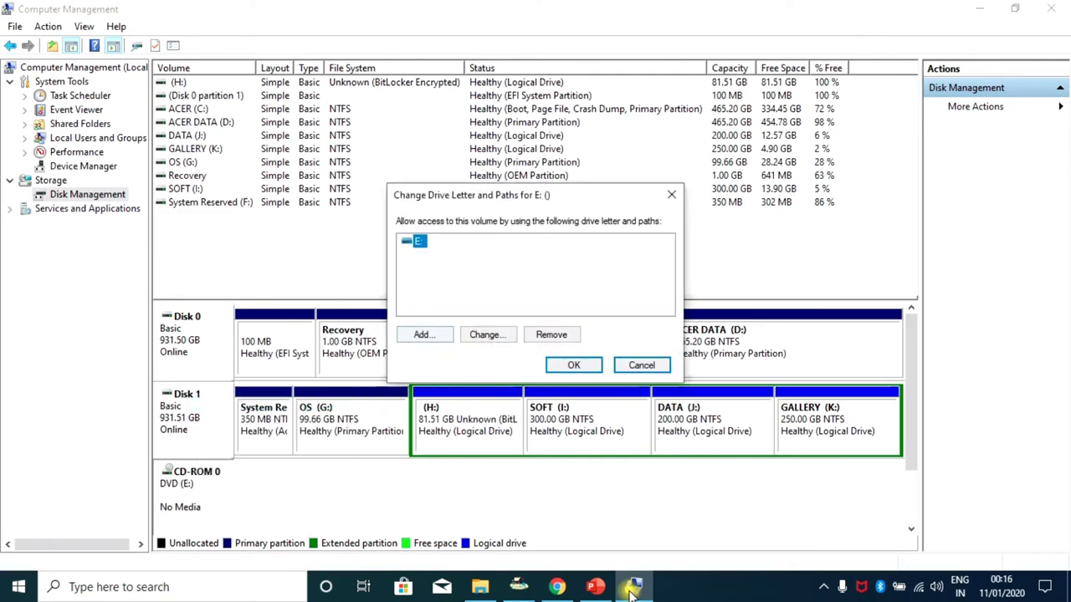
pyautogui.press('Tab')
pyautogui.press('Tab')
pyautogui.press('Return')
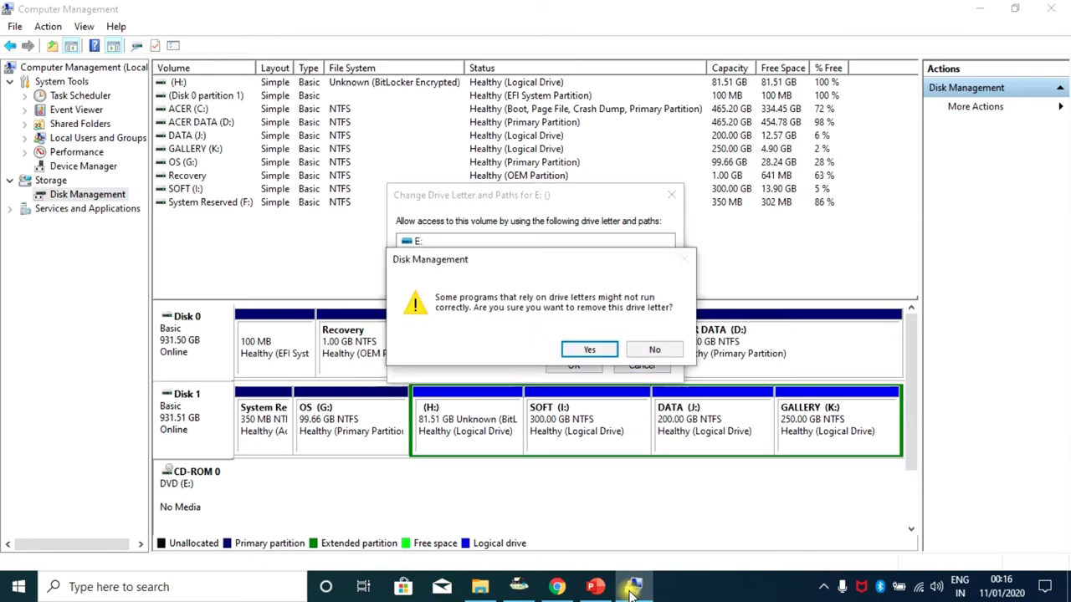
pyautogui.press('Return')
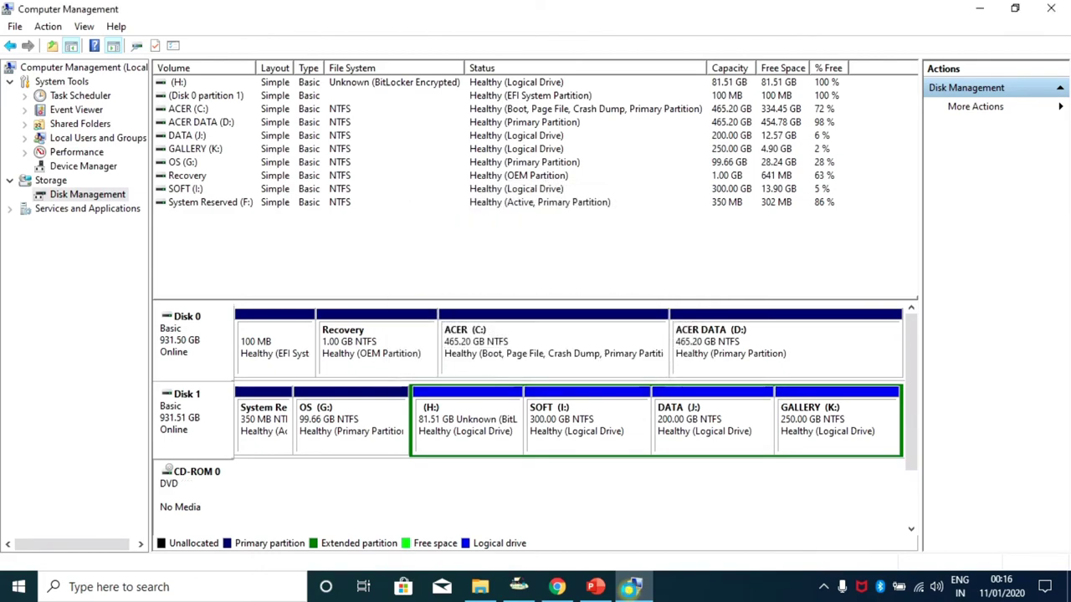
# Return to This PC in File Explorer and refresh its contents to check the DVD drive's entry
pyautogui.click(632, 588)
pyautogui.rightClick(508, 347)
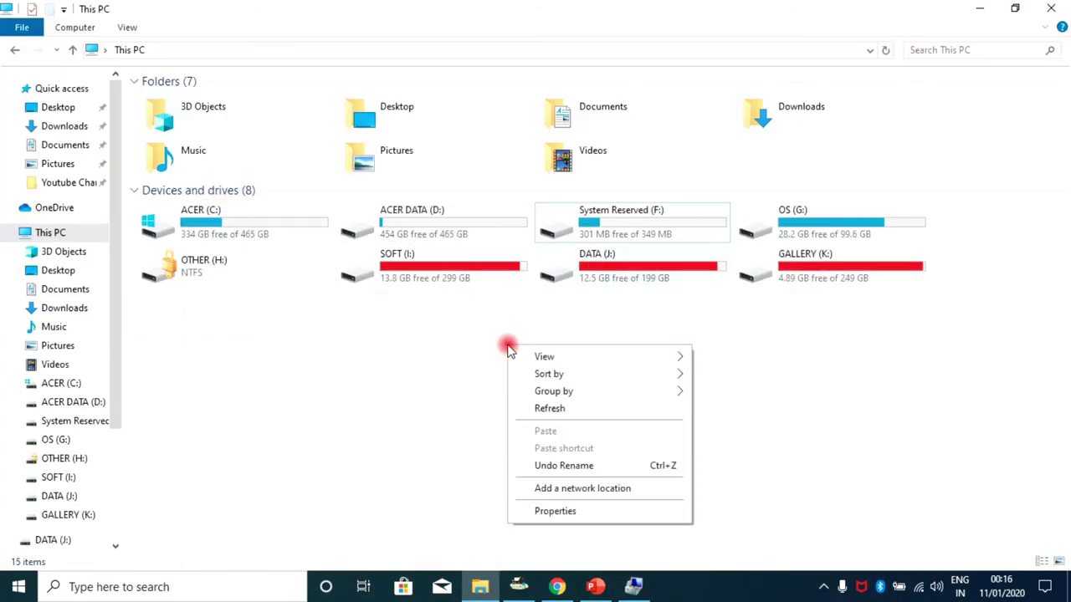
pyautogui.click(550, 408)
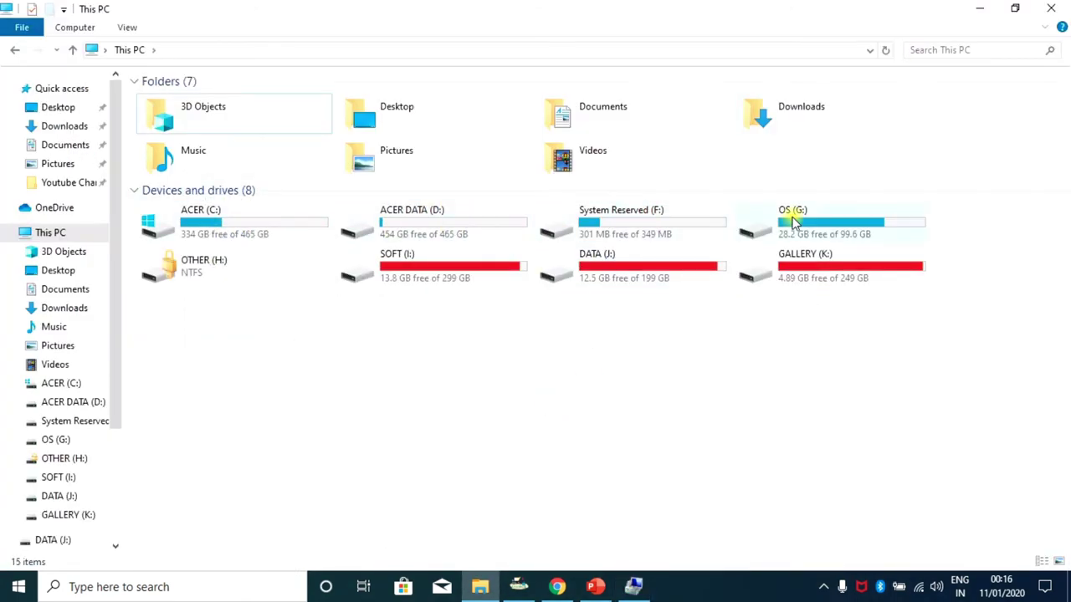